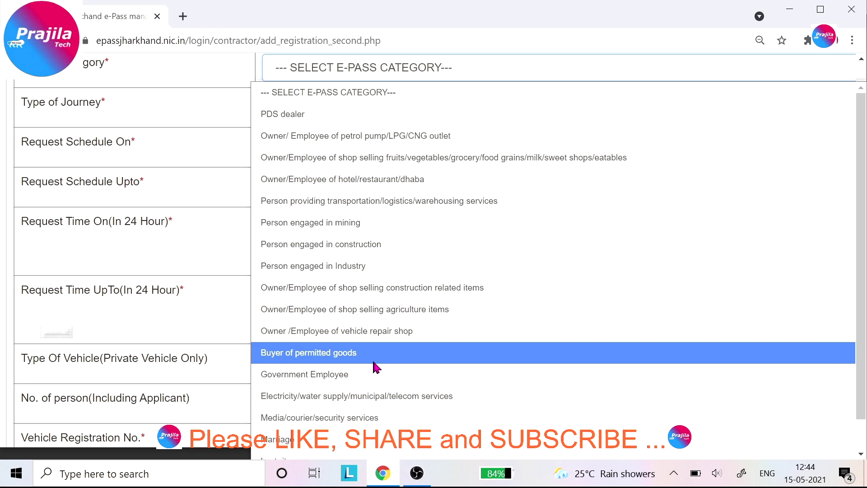
# - Look through the e-Pass category options and set the type of journey to Visit and Return
pyautogui.scroll(-1, 375, 366)
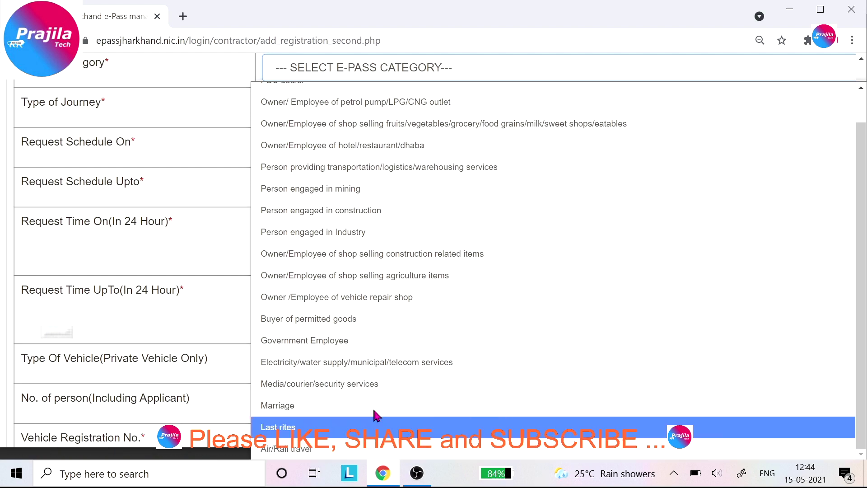
pyautogui.scroll(-3, 441, 286)
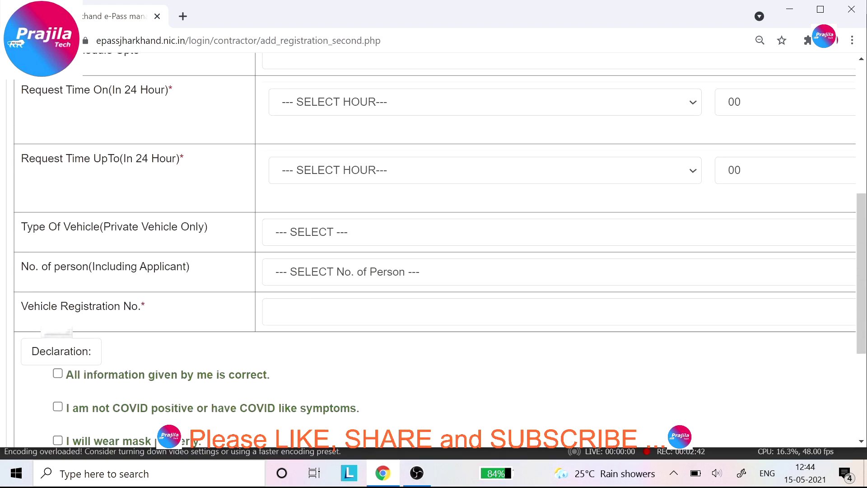
pyautogui.scroll(2, 434, 248)
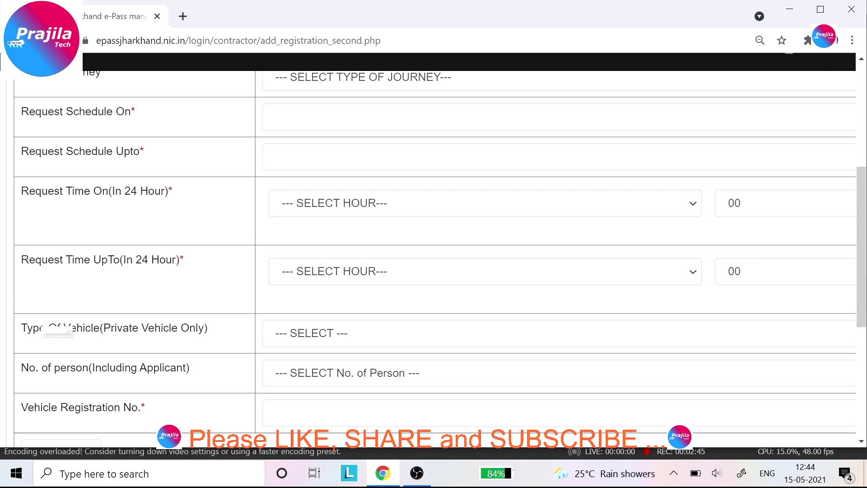
pyautogui.click(323, 77)
pyautogui.click(323, 145)
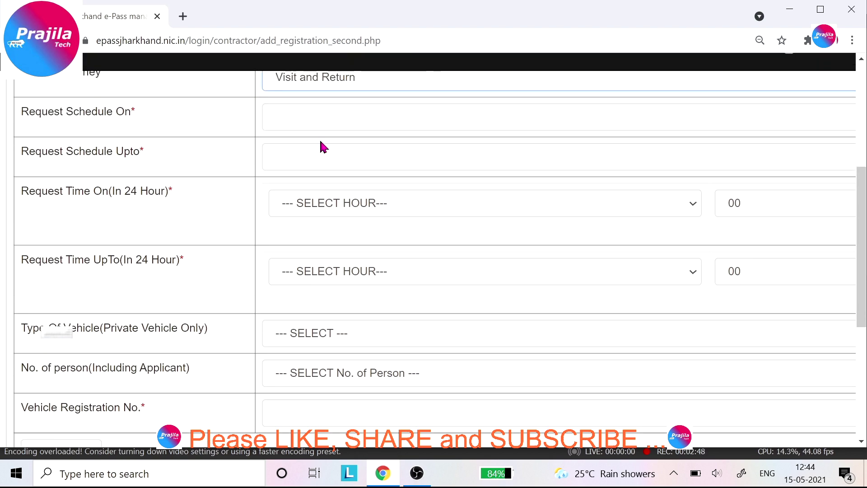
# - Change the type of journey to One Way and set the e-Pass category to Buyer of permitted goods
pyautogui.scroll(1, 321, 145)
pyautogui.scroll(1, 362, 136)
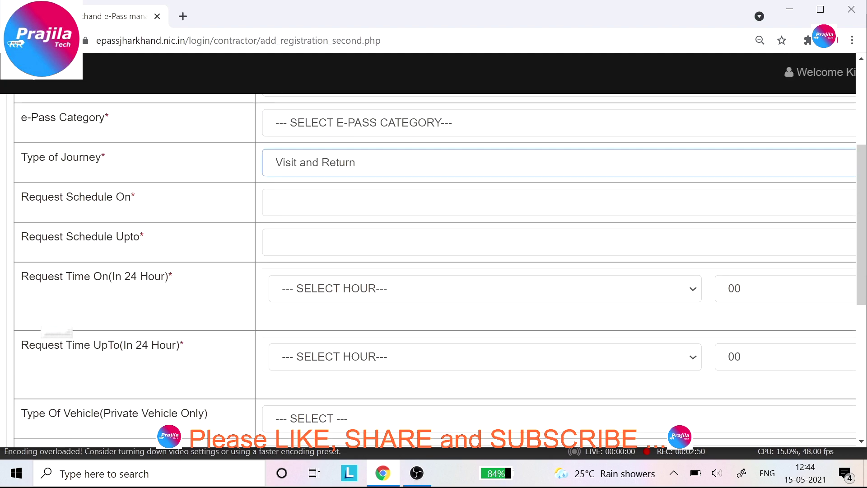
pyautogui.click(350, 161)
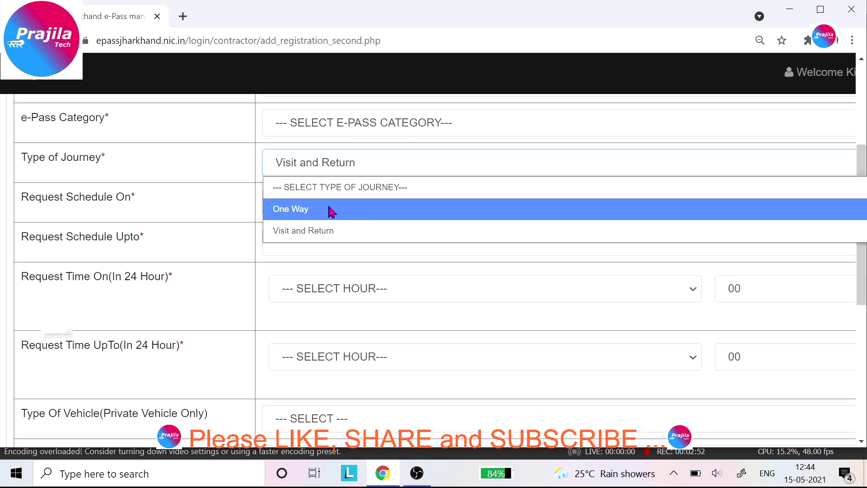
pyautogui.click(333, 209)
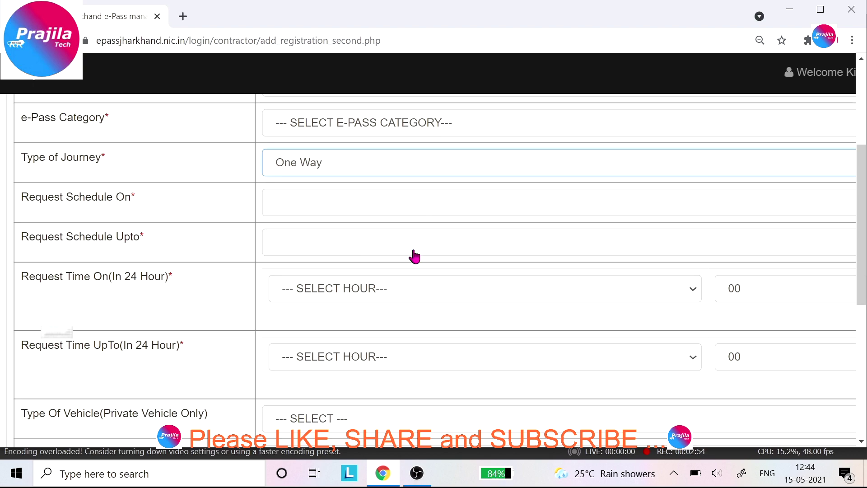
pyautogui.click(414, 129)
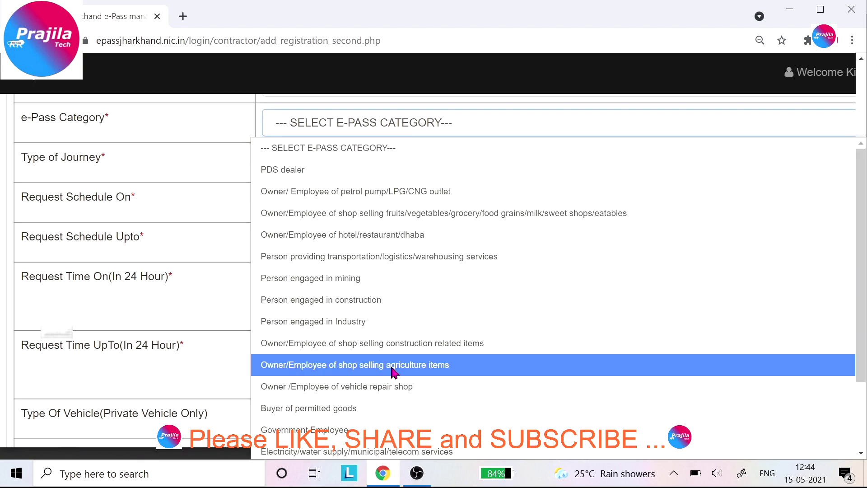
pyautogui.click(349, 425)
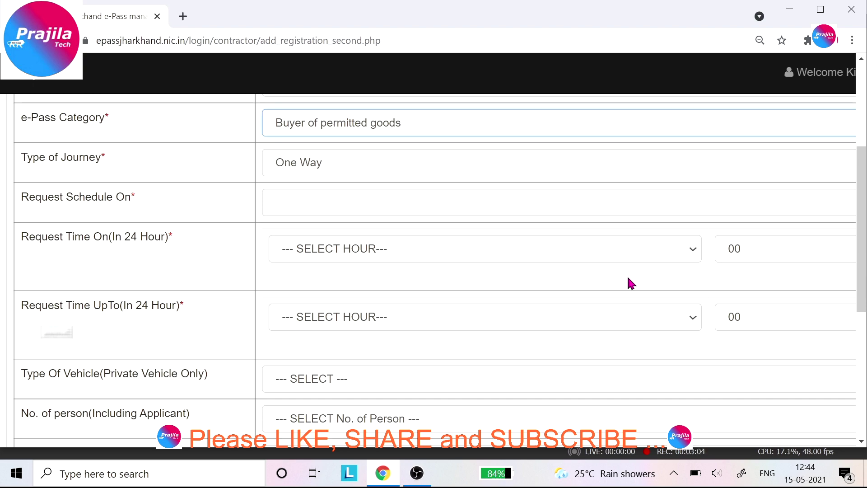
# - Set the Request Schedule On date to 16-05-2021 and the Request Time On hour to 4
pyautogui.hscroll(3, 708, 229)
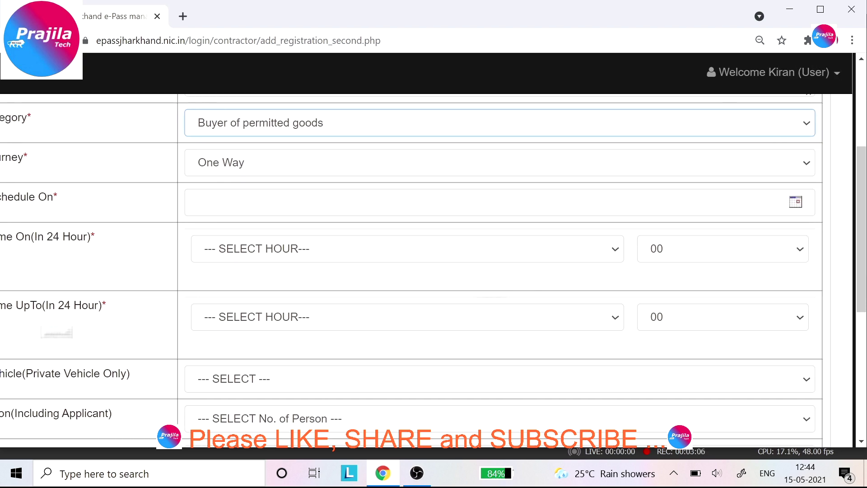
pyautogui.click(795, 203)
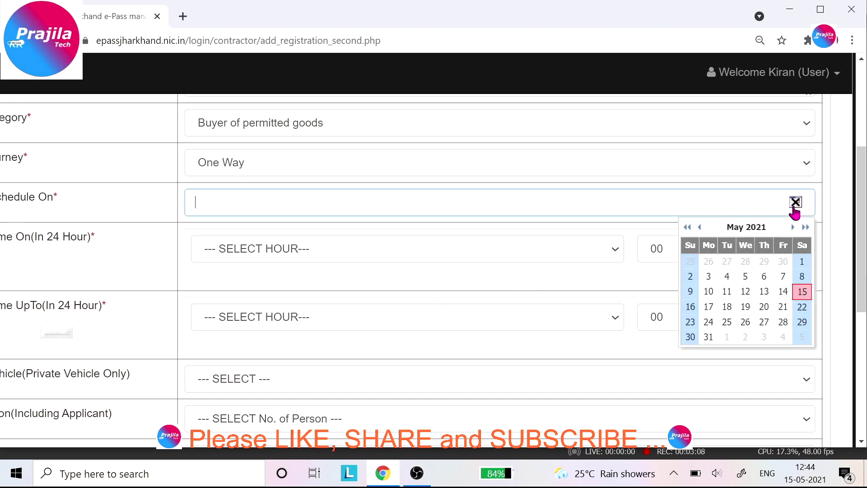
pyautogui.click(690, 307)
pyautogui.click(434, 251)
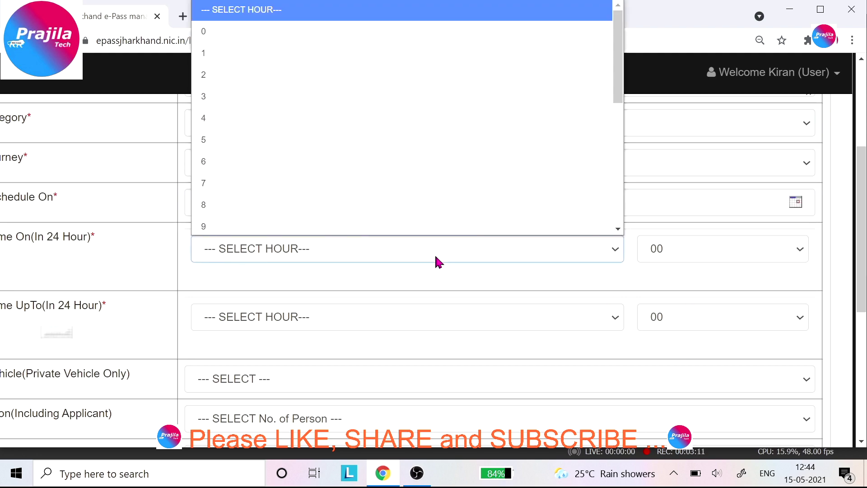
pyautogui.click(311, 112)
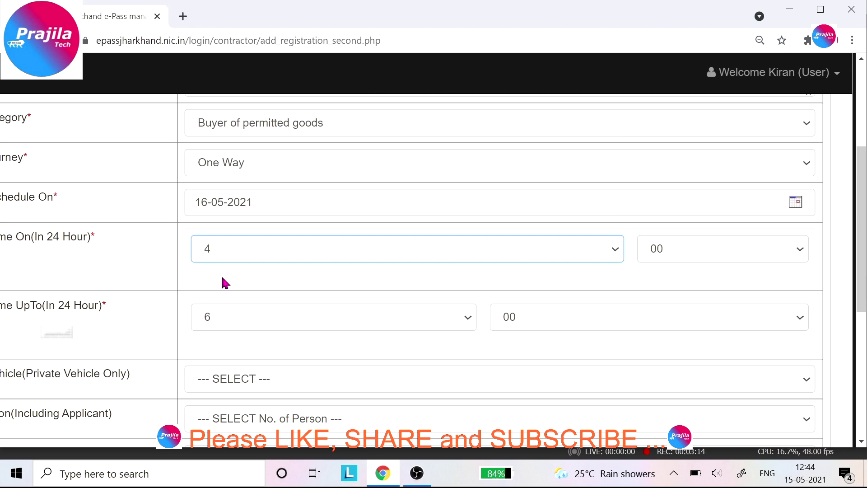
# - Change the Request Time On hour to 5
pyautogui.hscroll(-4, 329, 289)
pyautogui.scroll(2, 330, 289)
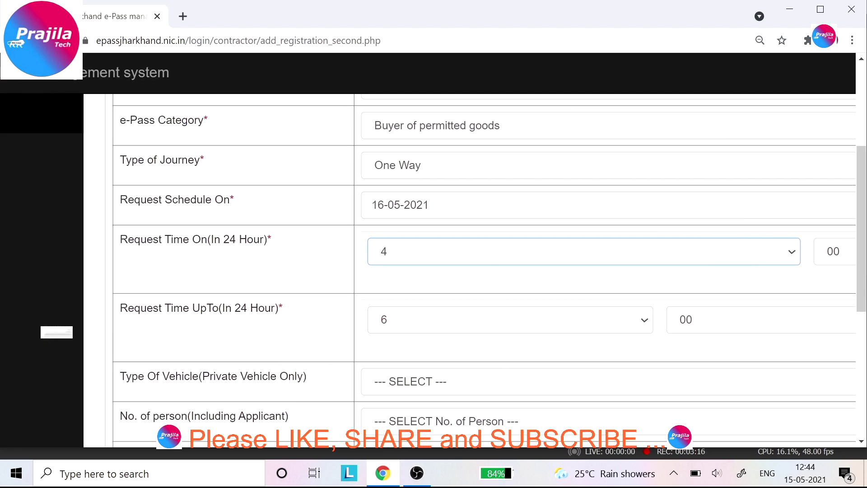
pyautogui.scroll(-1, 310, 285)
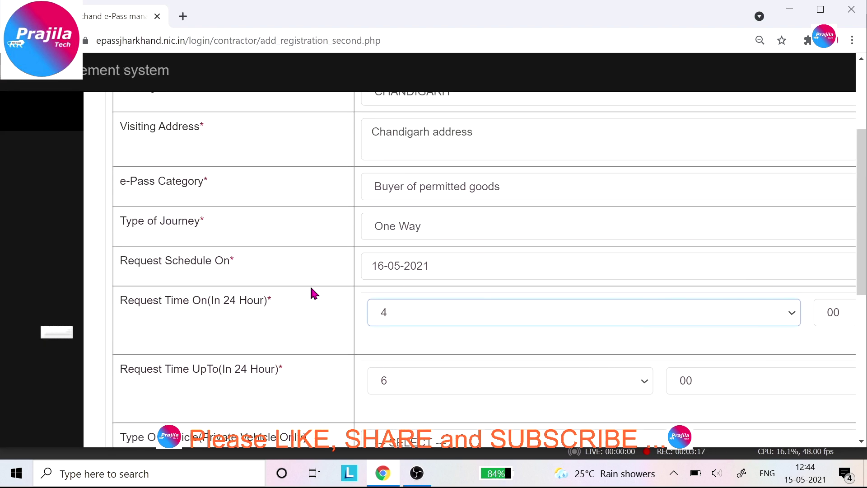
pyautogui.click(397, 320)
pyautogui.click(398, 140)
# - Change the type of journey to Visit and Return and the Request Time On hour to 6
pyautogui.click(400, 228)
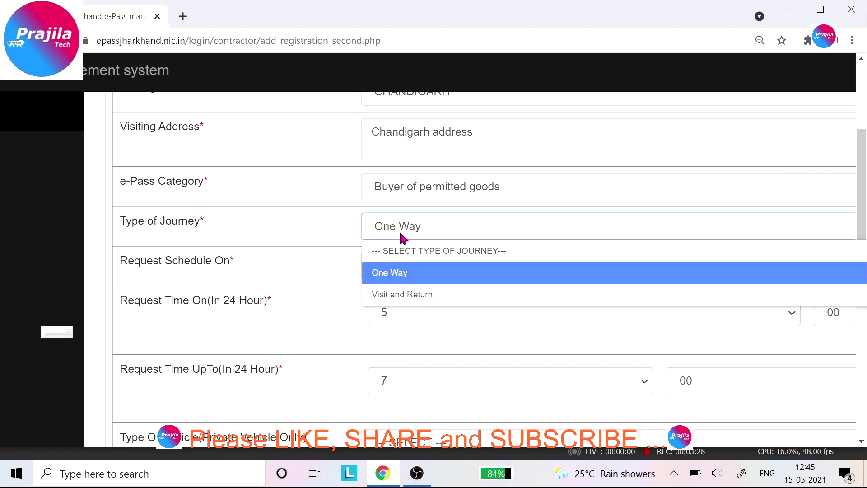
pyautogui.click(395, 302)
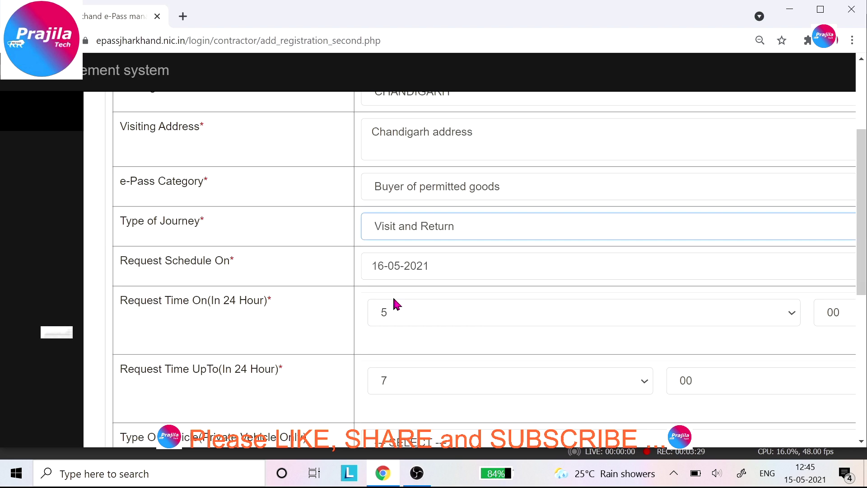
pyautogui.click(406, 318)
pyautogui.click(411, 163)
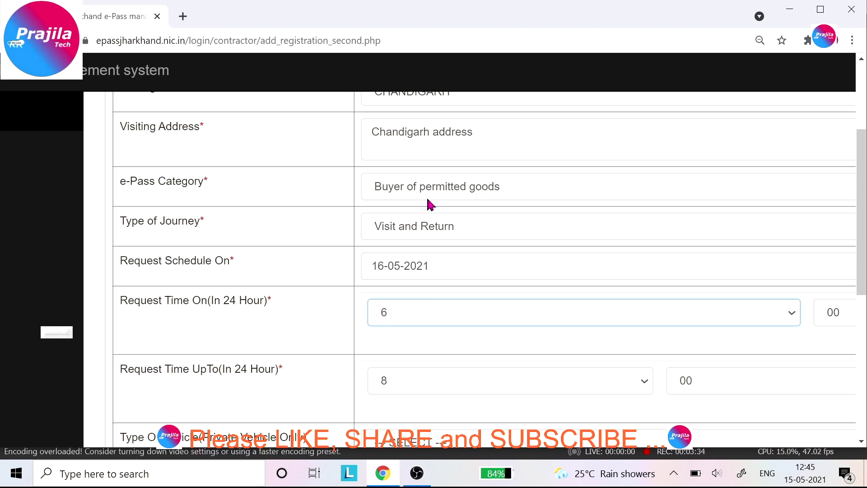
# - Check the type of e-Pass, and change the e-Pass category to Person providing transportation/logistics/warehousing services
pyautogui.scroll(5, 440, 202)
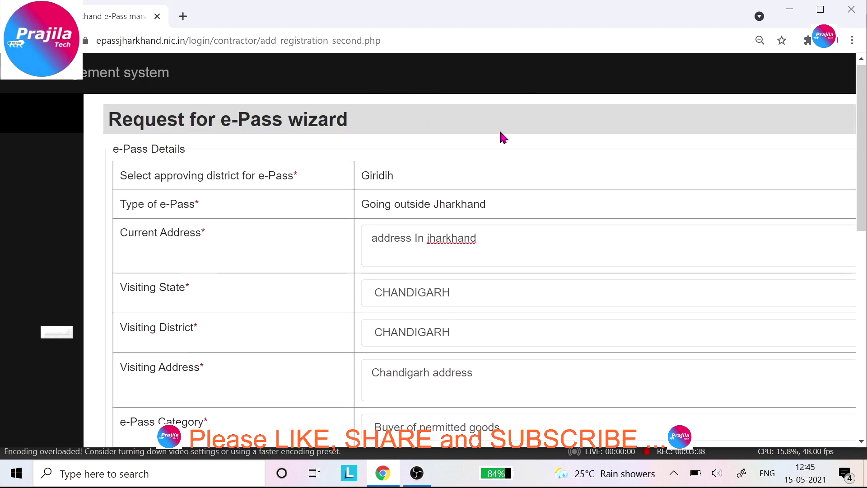
pyautogui.moveTo(500, 212); pyautogui.dragTo(376, 205)
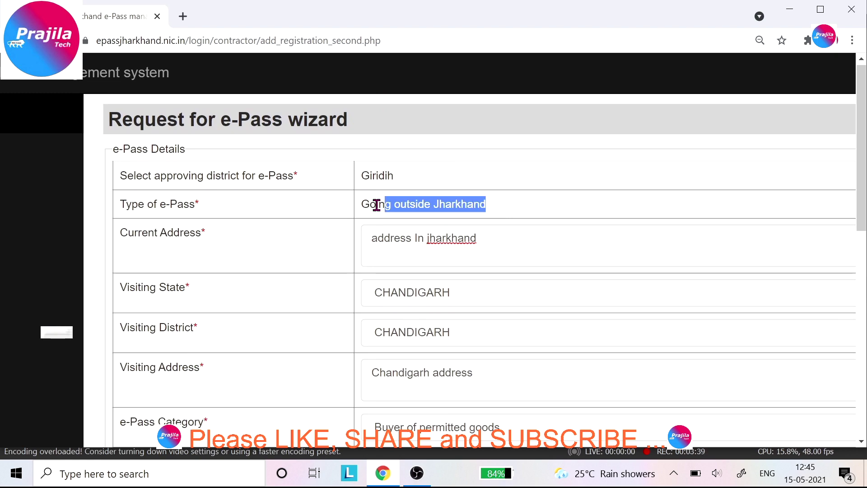
pyautogui.click(635, 251)
pyautogui.scroll(-5, 635, 251)
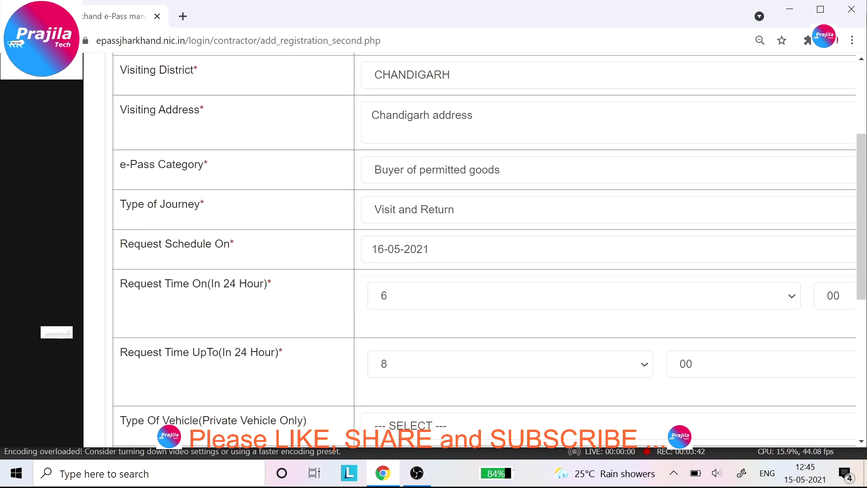
pyautogui.scroll(-1, 635, 251)
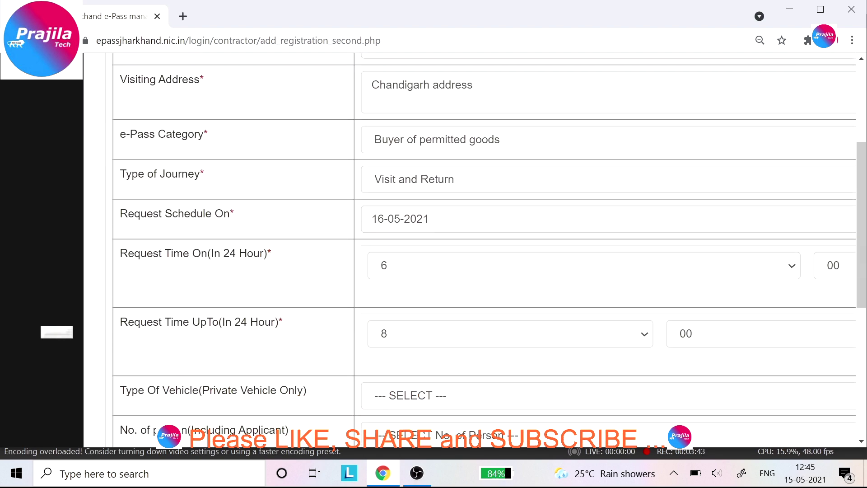
pyautogui.click(466, 145)
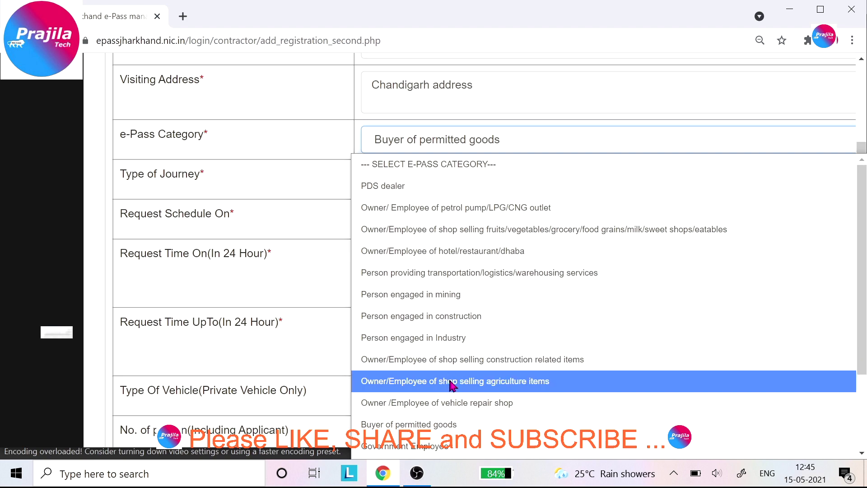
pyautogui.click(482, 273)
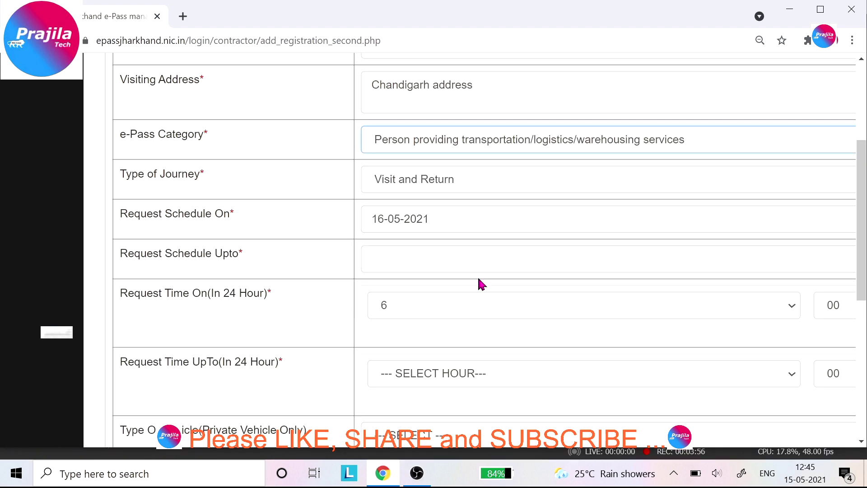
# - Set the Request Schedule Upto date to 16-05-2021
pyautogui.hscroll(4, 478, 275)
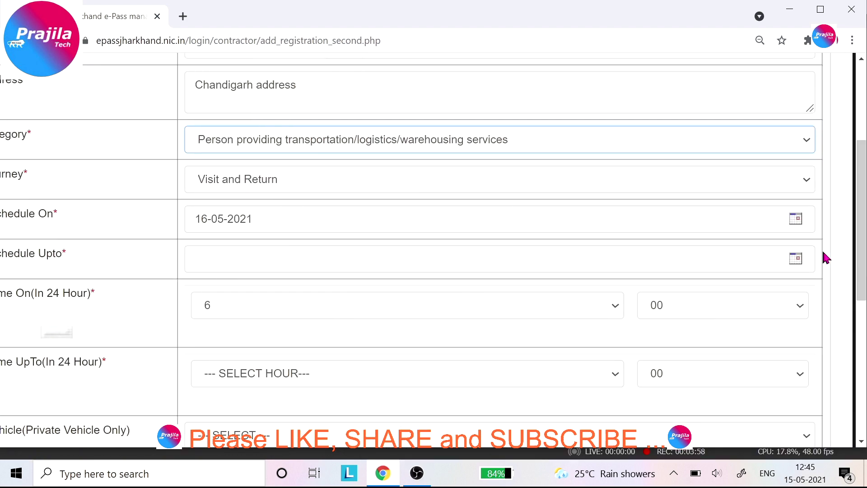
pyautogui.click(796, 259)
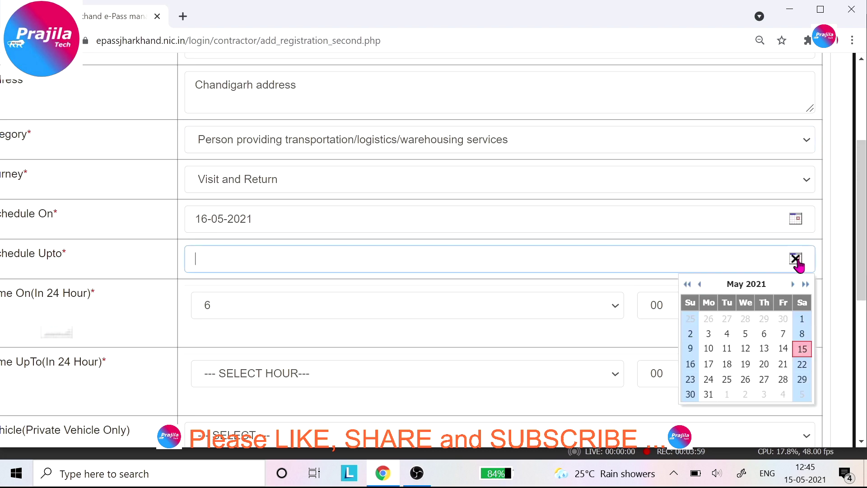
pyautogui.click(691, 364)
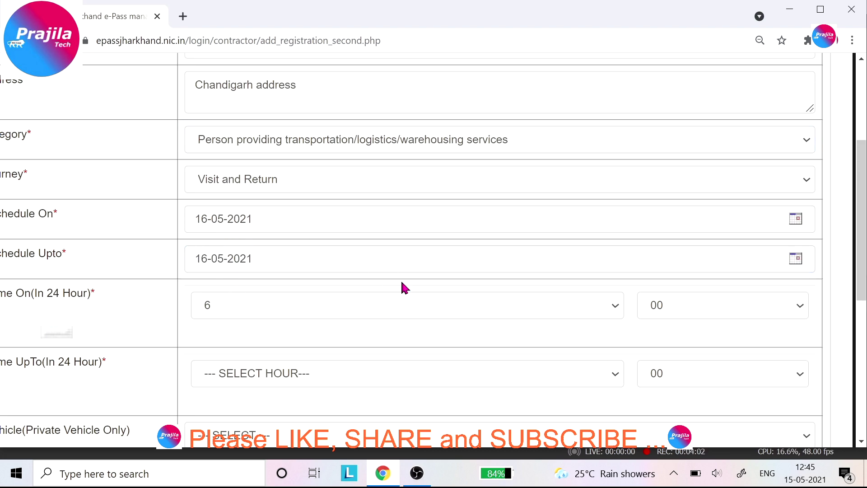
# - Set the Request Time On hour back to 5 for the transport services pass
pyautogui.hscroll(-3, 401, 279)
pyautogui.scroll(-3, 434, 249)
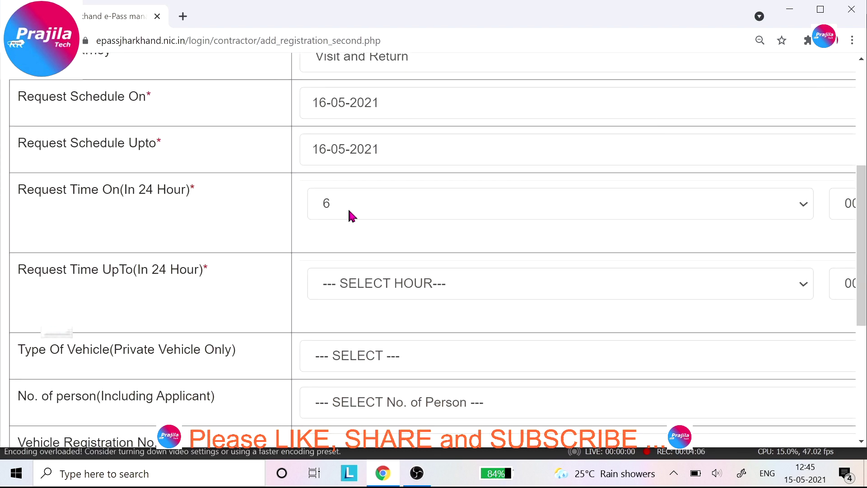
pyautogui.click(350, 212)
pyautogui.click(351, 360)
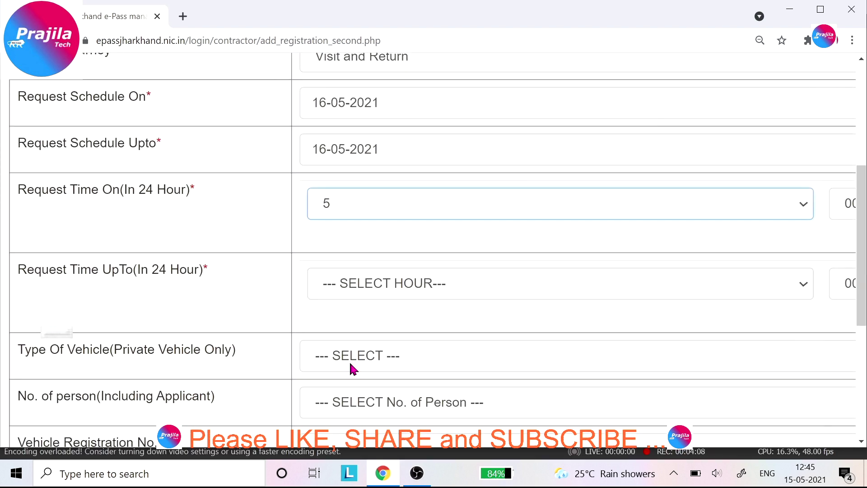
# - Set the Request Time UpTo hour to 6, and change it to 11
pyautogui.click(394, 289)
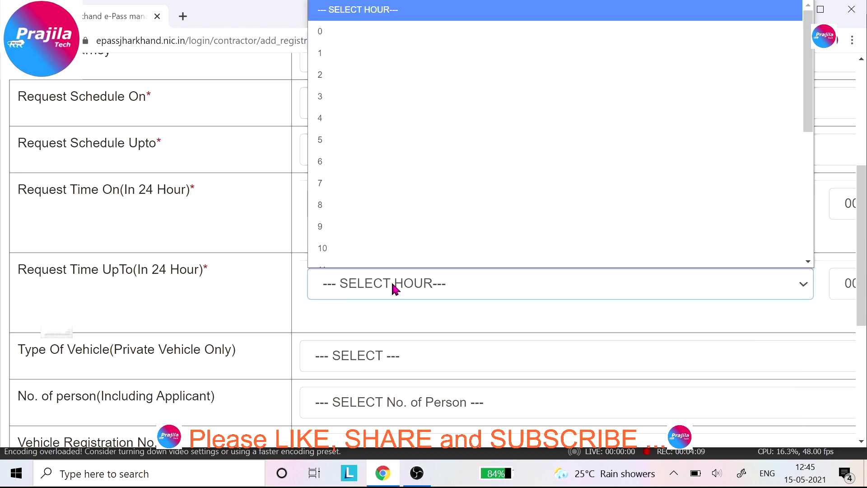
pyautogui.click(387, 153)
pyautogui.click(353, 294)
pyautogui.scroll(-1, 360, 252)
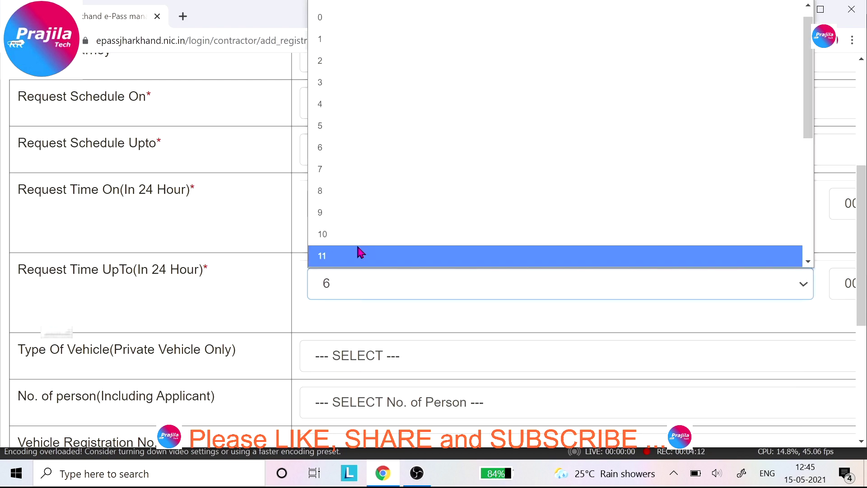
pyautogui.click(360, 251)
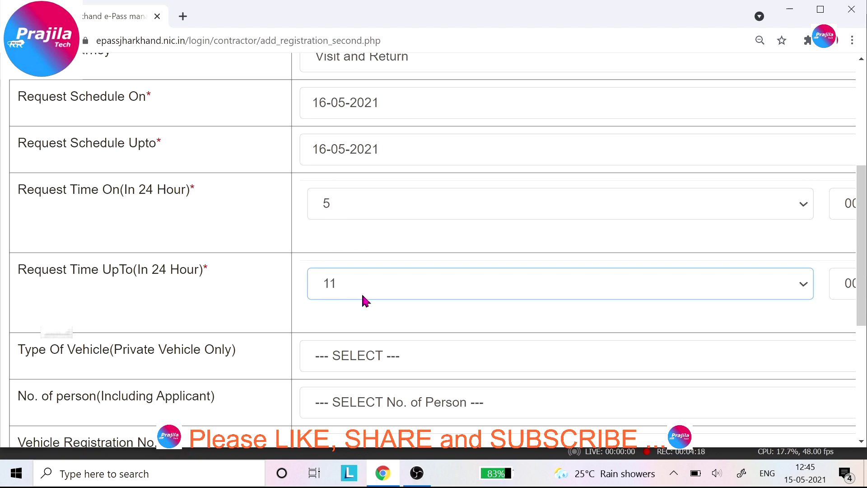
pyautogui.scroll(7, 361, 292)
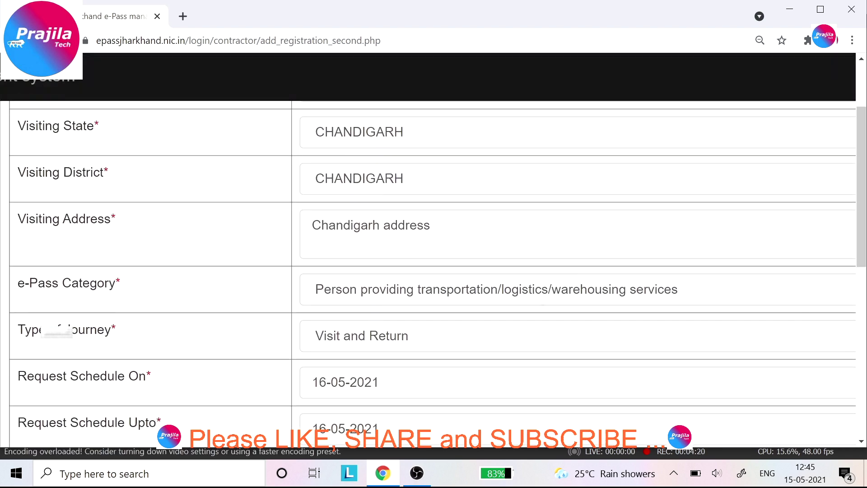
pyautogui.scroll(-7, 434, 249)
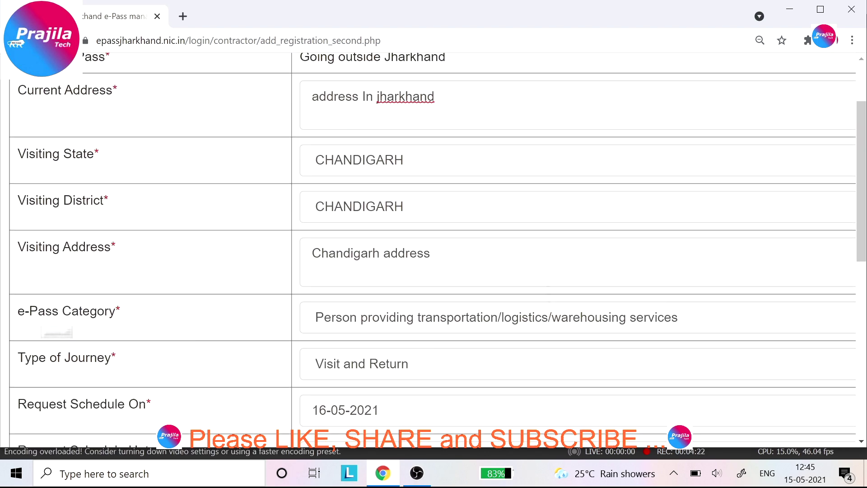
pyautogui.scroll(-2, 433, 249)
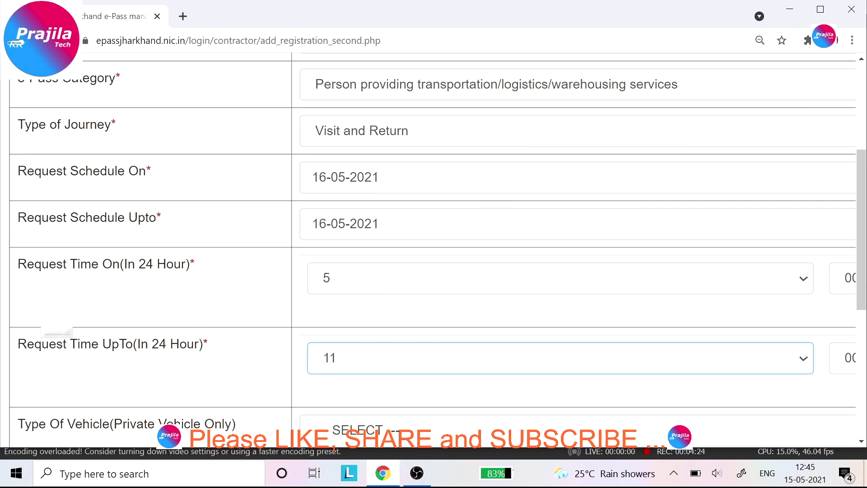
# - Change the e-Pass category to Owner/Employee of shop selling fruits/vegetables/grocery/food grains/milk/sweet shops/eatables
pyautogui.click(373, 90)
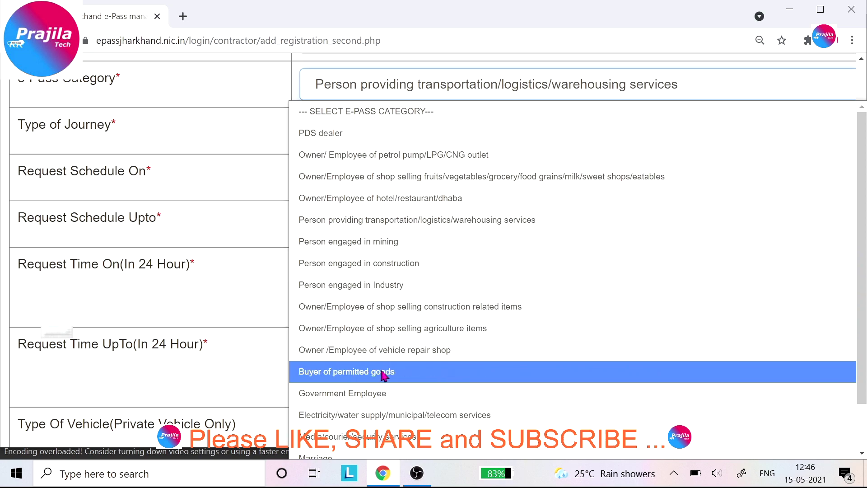
pyautogui.scroll(-2, 381, 373)
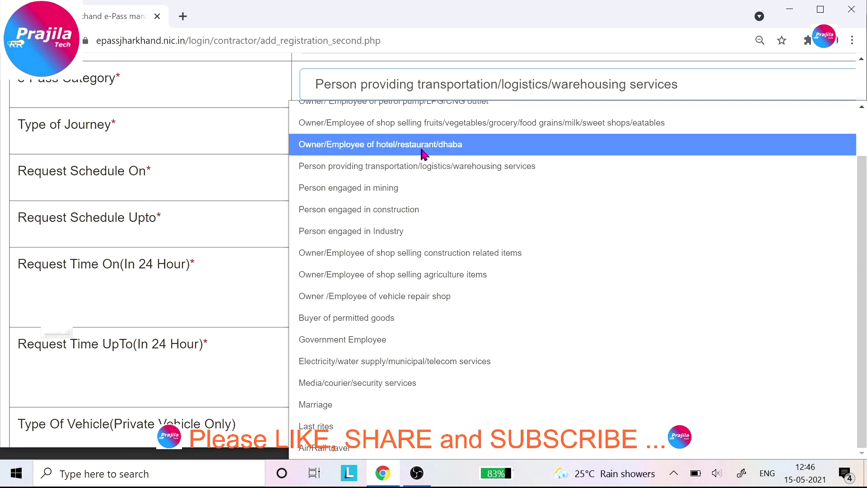
pyautogui.click(421, 130)
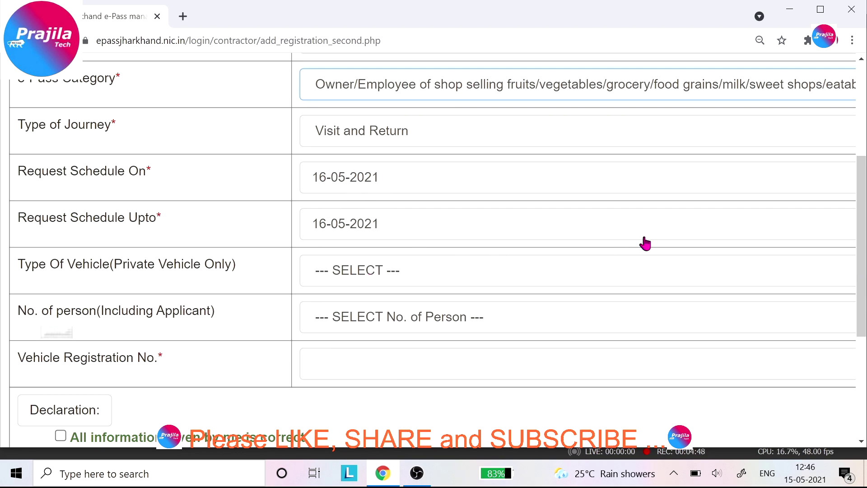
# - Set the Request Schedule Upto date to 17-05-2021 for the shop owner/employee pass
pyautogui.hscroll(5, 644, 242)
pyautogui.click(801, 224)
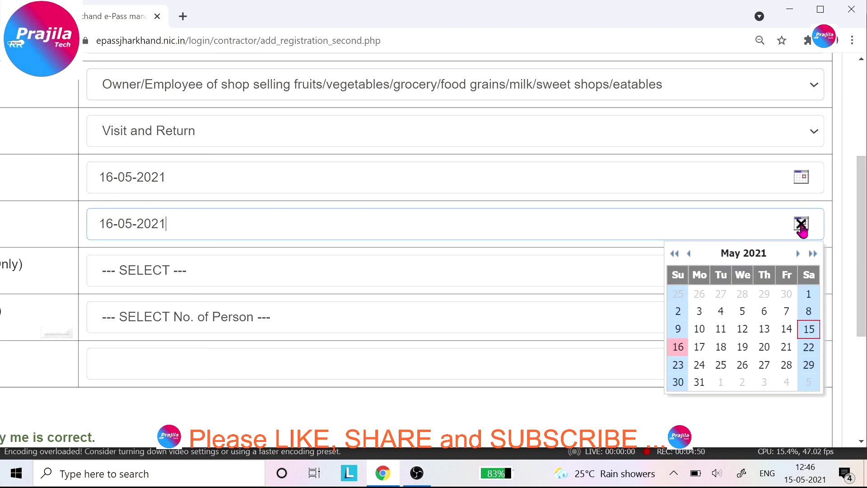
pyautogui.click(700, 349)
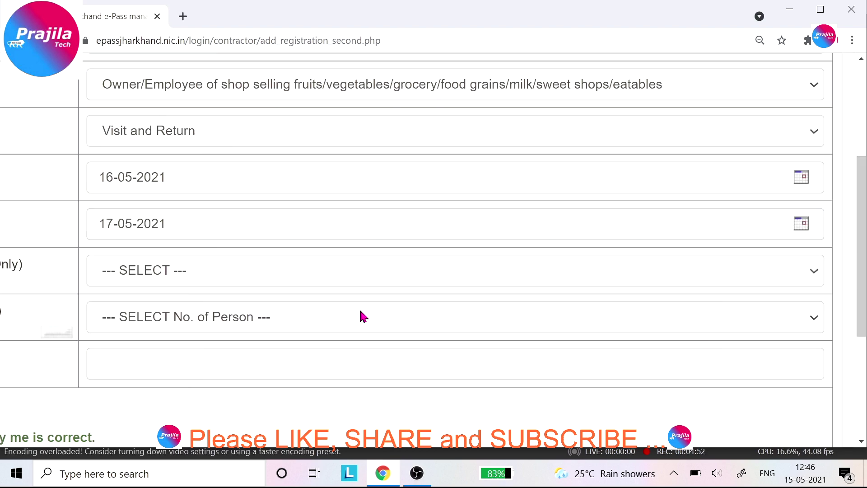
# - Change the e-Pass category to Buyer of permitted goods
pyautogui.hscroll(-6, 359, 307)
pyautogui.hscroll(-1, 445, 250)
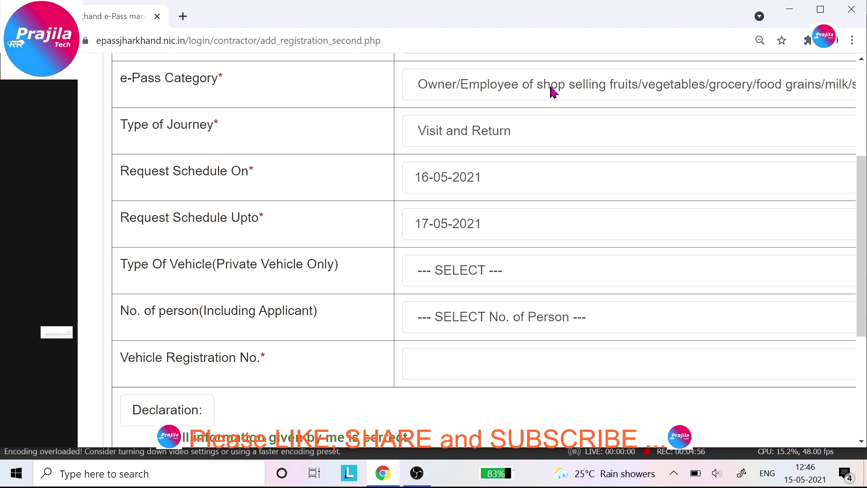
pyautogui.scroll(1, 554, 92)
pyautogui.scroll(3, 582, 65)
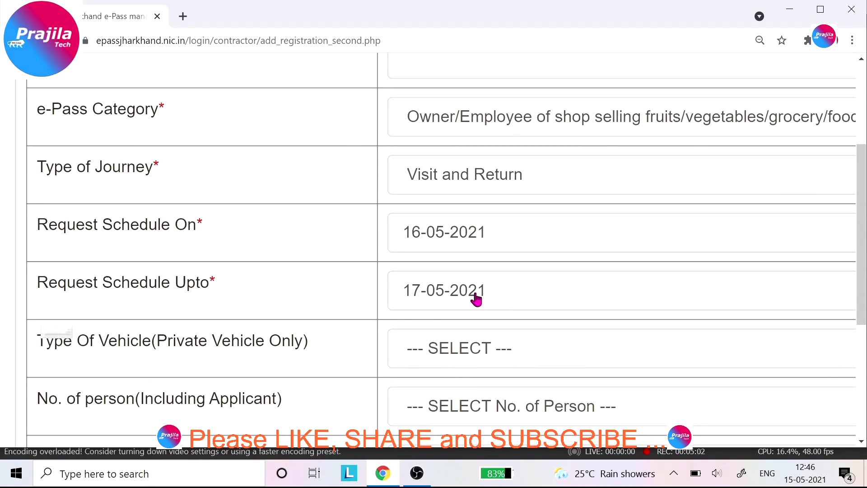
pyautogui.click(444, 116)
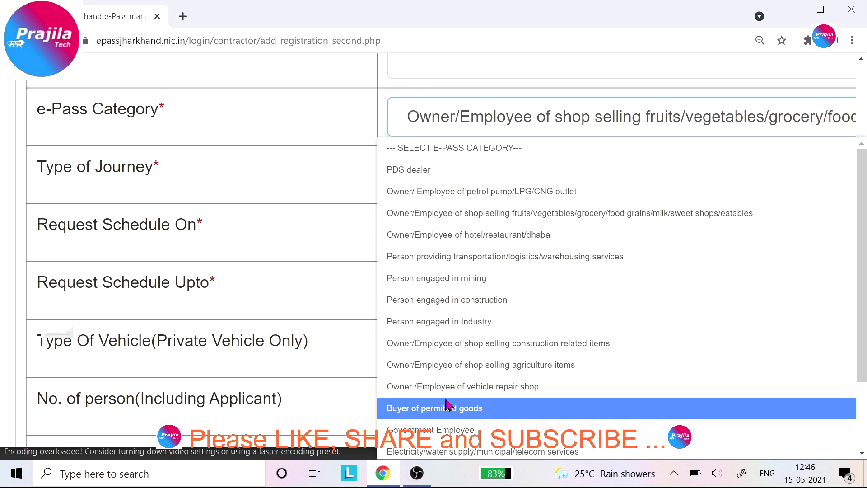
pyautogui.click(446, 415)
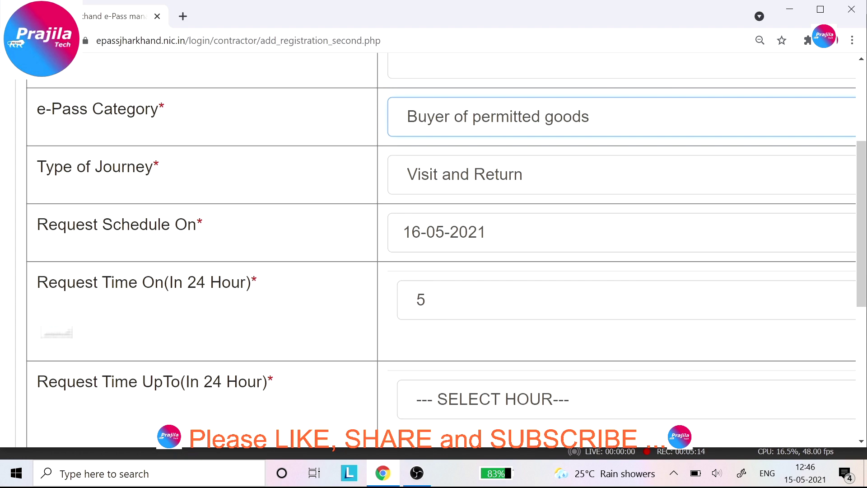
# - Set the Request Time UpTo hour to 7, and change the Request Time On hour to 7
pyautogui.scroll(-2, 482, 323)
pyautogui.hscroll(1, 483, 324)
pyautogui.click(451, 242)
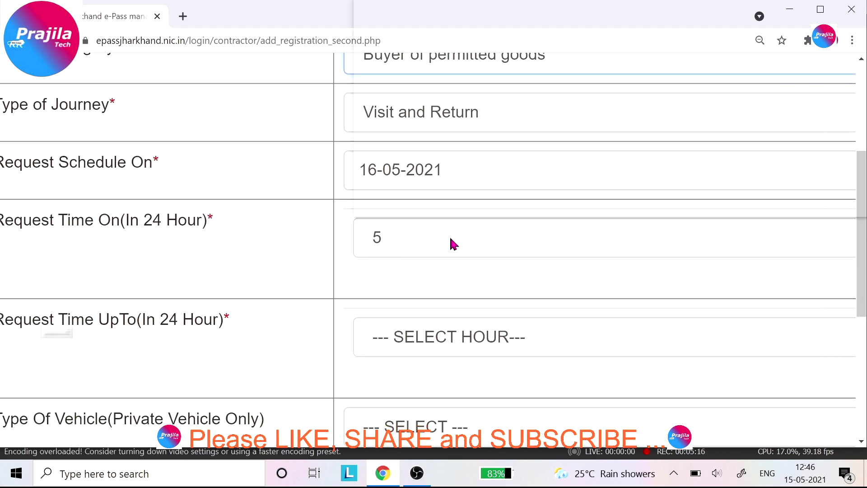
pyautogui.click(442, 147)
pyautogui.click(424, 345)
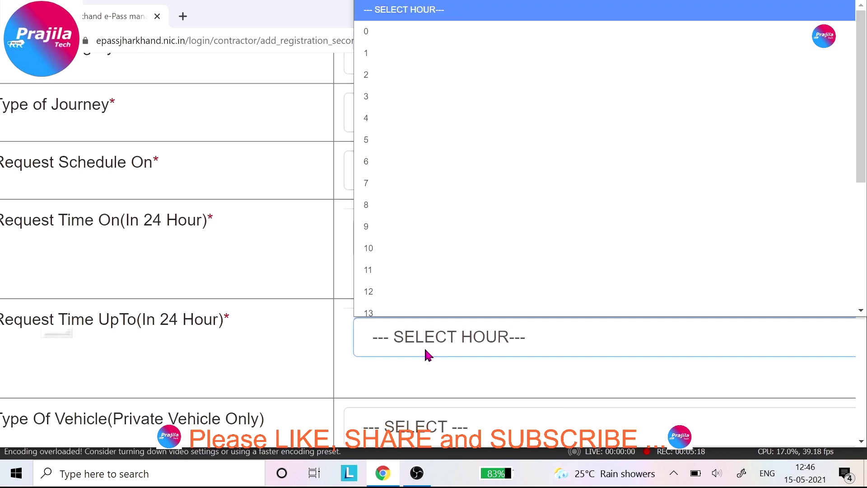
pyautogui.click(437, 188)
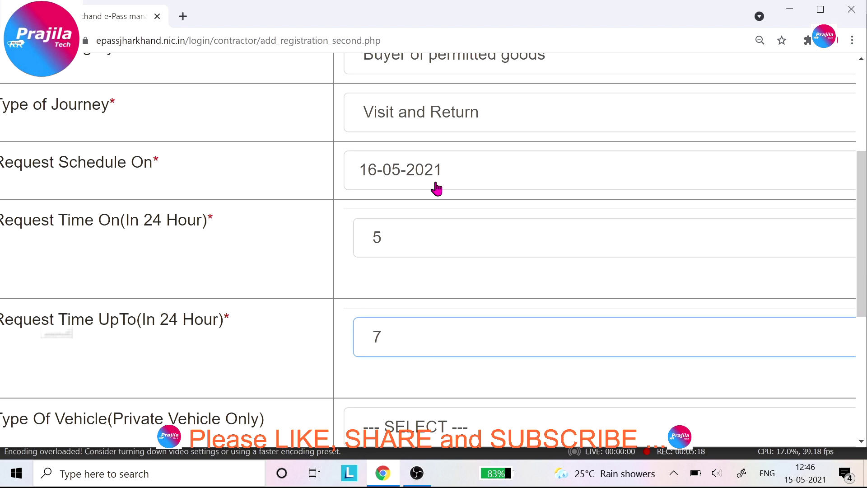
pyautogui.click(472, 331)
pyautogui.click(426, 239)
# - Set the Request Schedule On date to 16-05-2021 for the permitted goods pass
pyautogui.scroll(2, 425, 237)
pyautogui.hscroll(2, 424, 237)
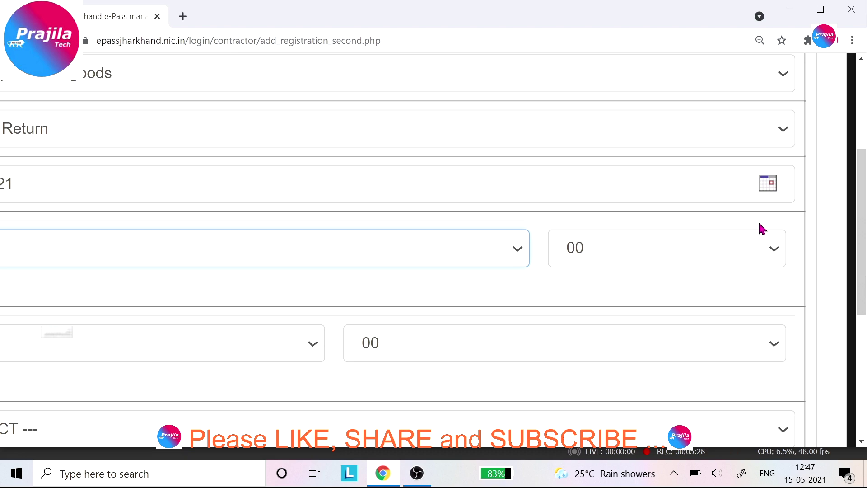
pyautogui.click(767, 183)
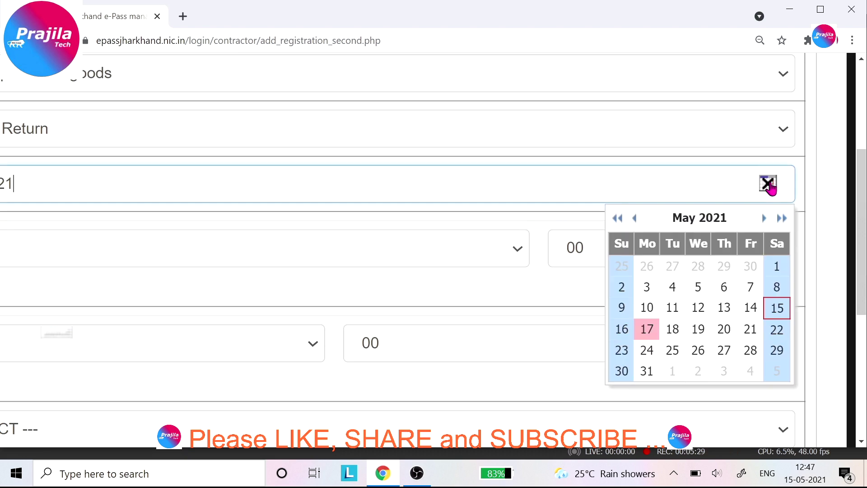
pyautogui.click(619, 332)
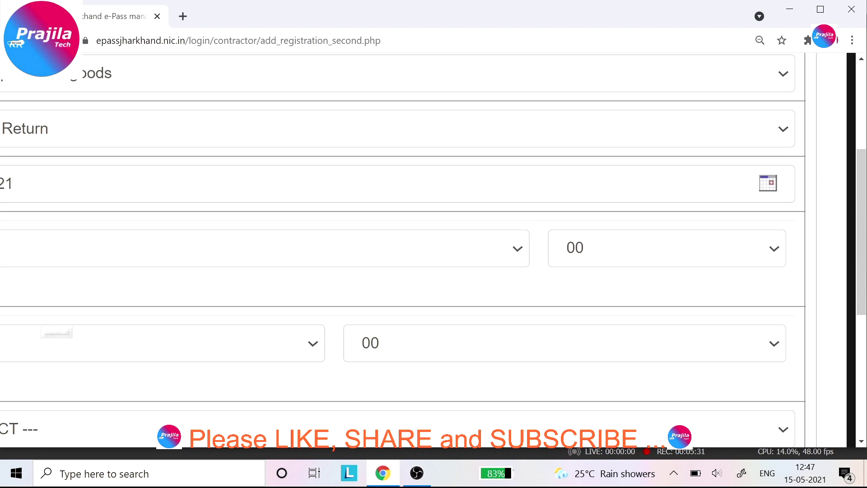
# - Set the Request Time On hour to 9, and change it to 2
pyautogui.hscroll(-8, 406, 248)
pyautogui.click(424, 255)
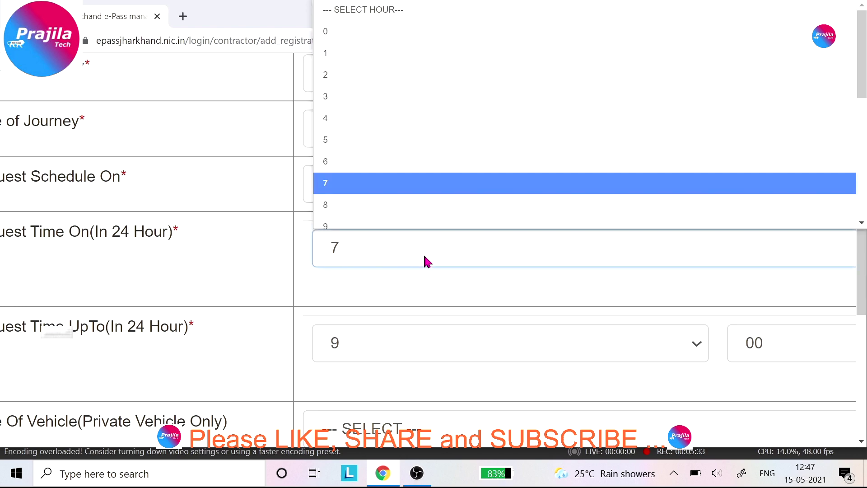
pyautogui.click(411, 224)
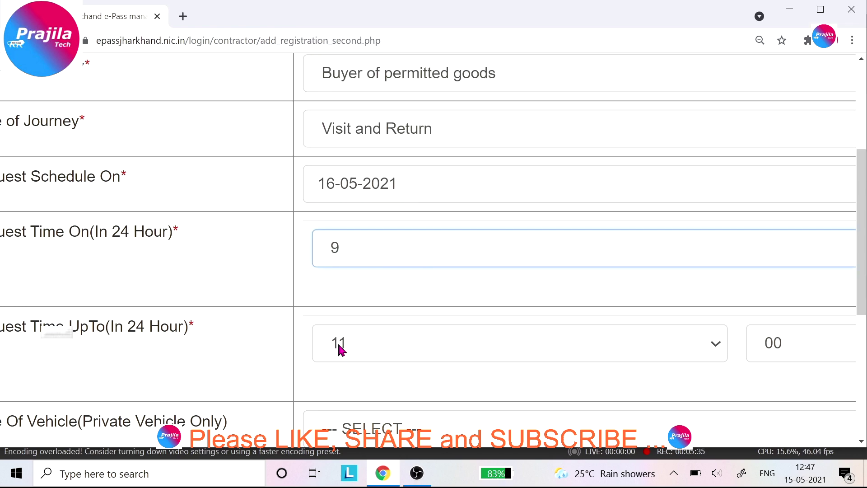
pyautogui.click(376, 246)
pyautogui.click(386, 75)
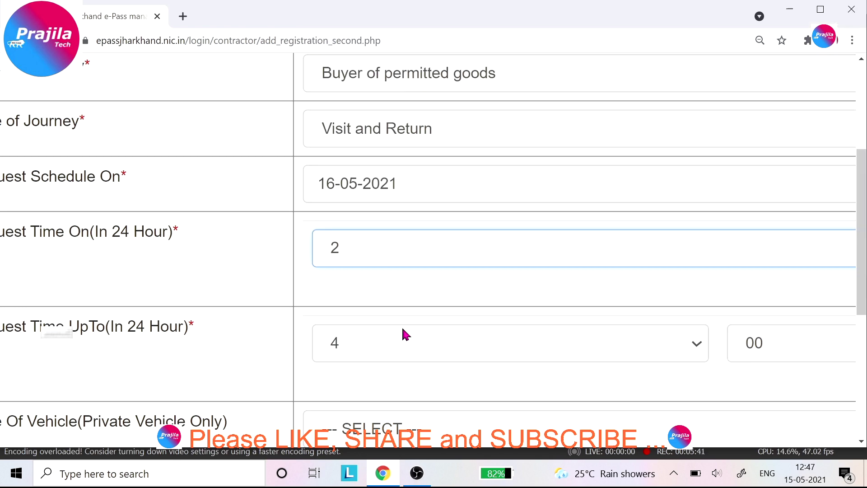
# - Review the declarations, submit the e-Pass request and acknowledge the resulting message
pyautogui.scroll(-10, 403, 329)
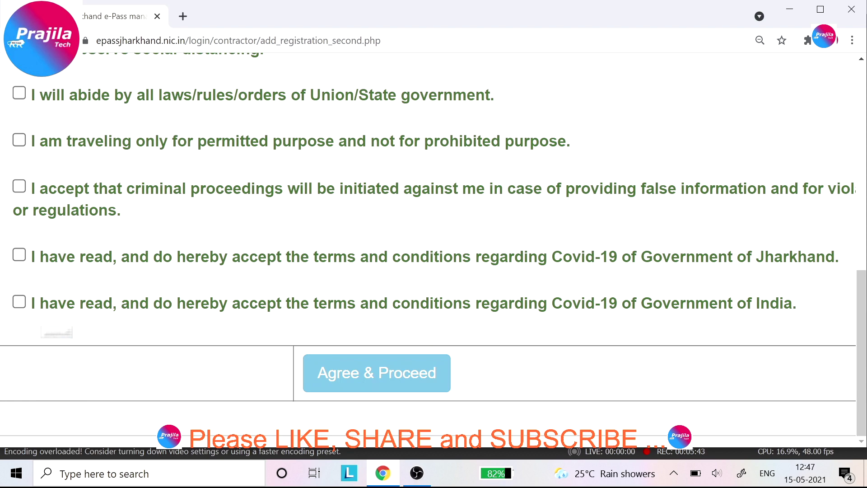
pyautogui.hotkey('ctrl', '-')
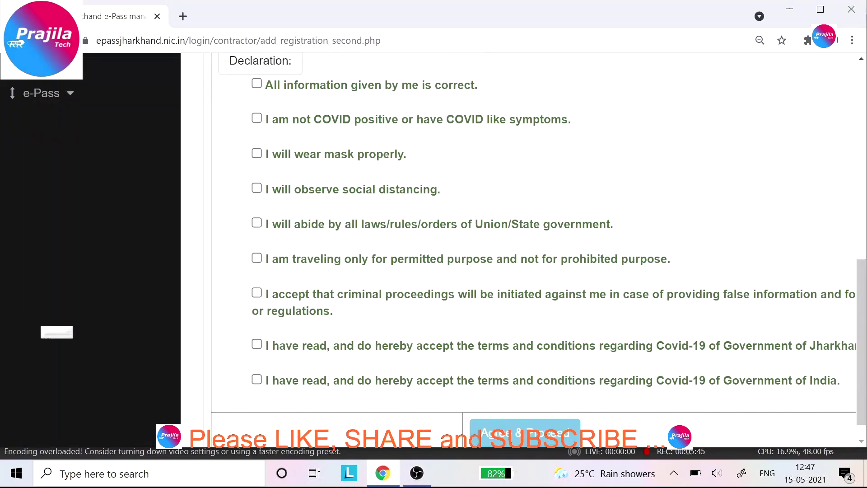
pyautogui.scroll(1, 524, 253)
pyautogui.scroll(1, 216, 139)
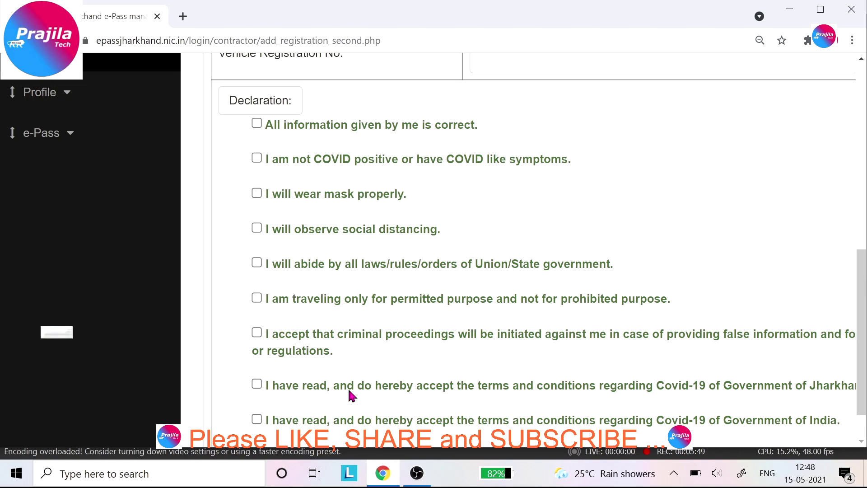
pyautogui.scroll(-3, 352, 395)
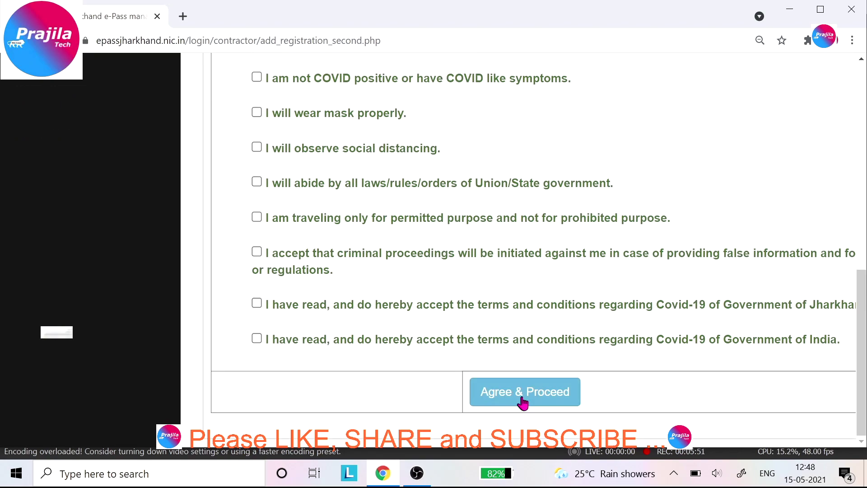
pyautogui.click(524, 404)
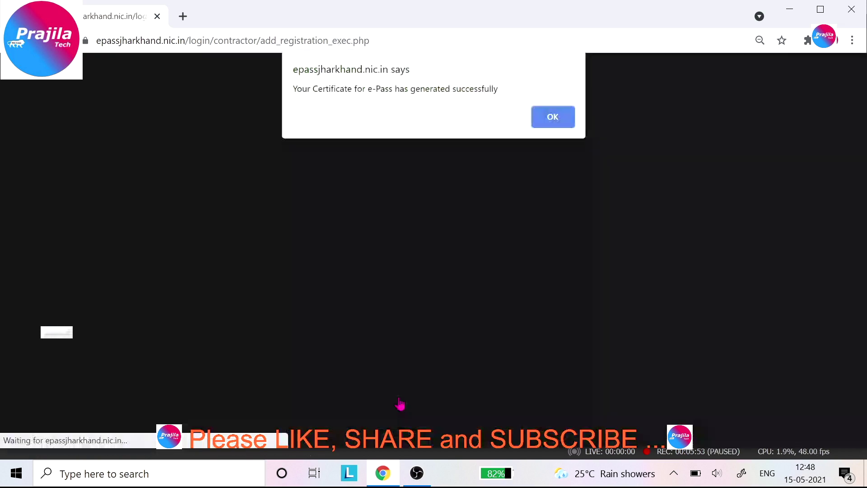
pyautogui.moveTo(294, 89); pyautogui.dragTo(466, 116)
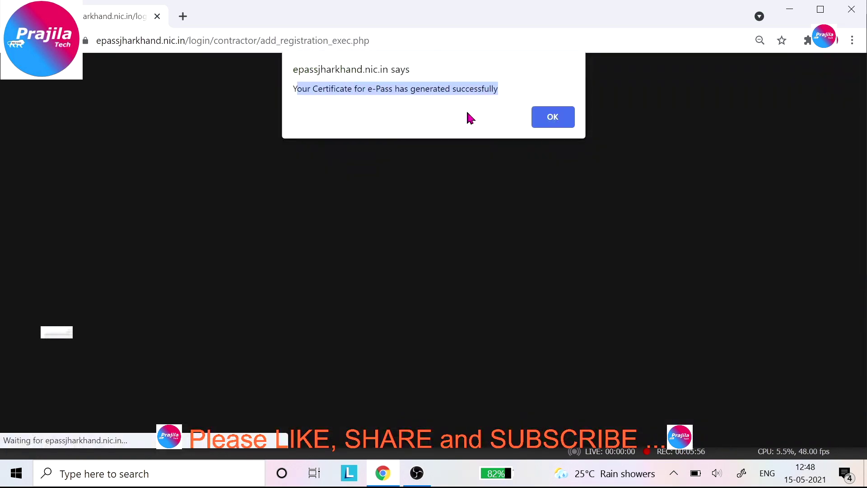
pyautogui.click(556, 119)
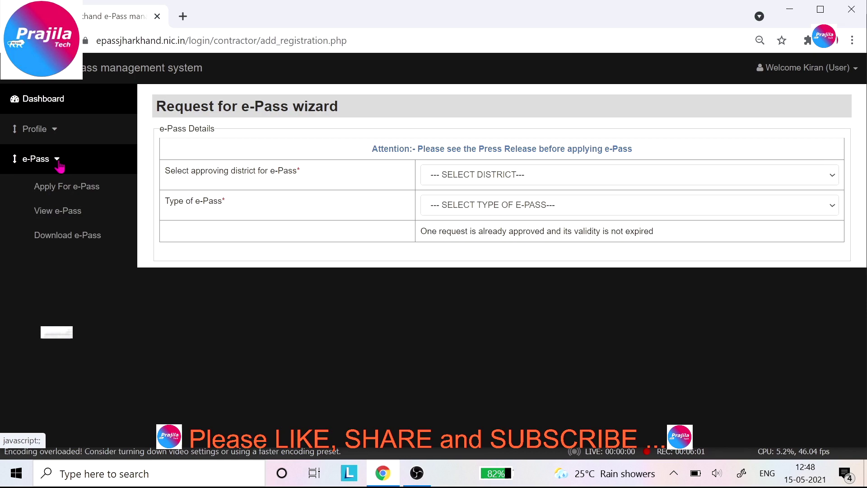
# - Check the status and remarks of the submitted request in the e-Pass list, and open its details
pyautogui.click(69, 217)
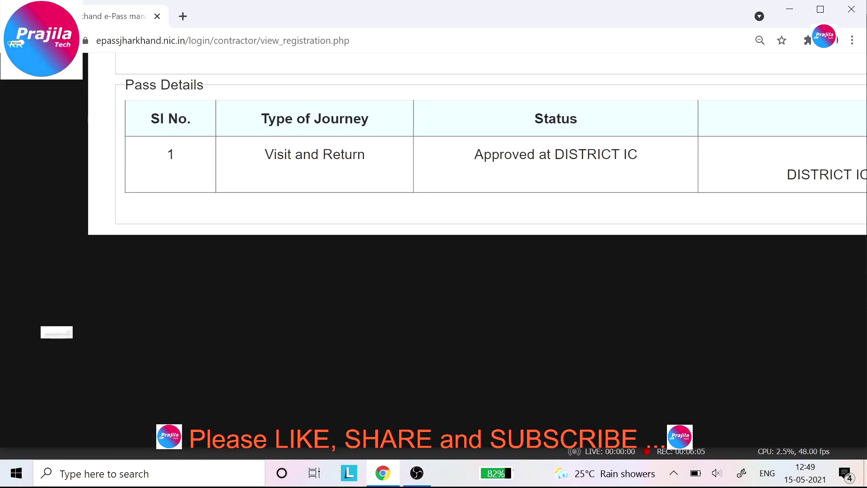
pyautogui.hscroll(5, 451, 145)
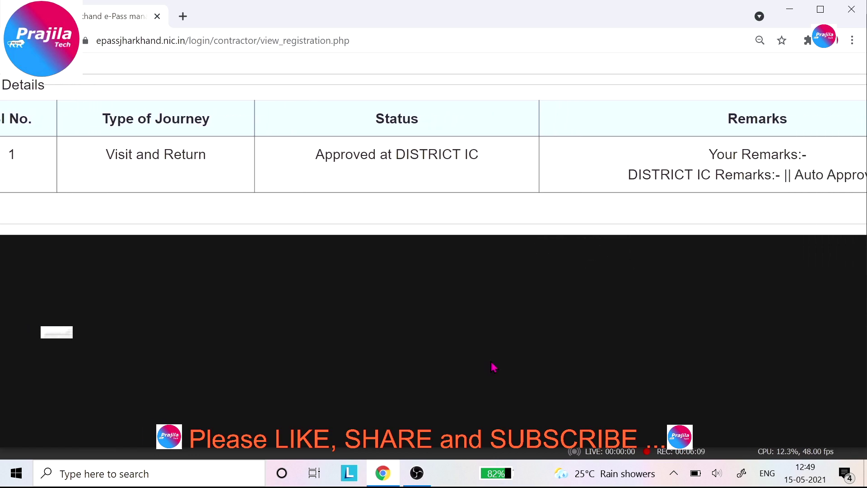
pyautogui.moveTo(316, 157); pyautogui.dragTo(485, 165)
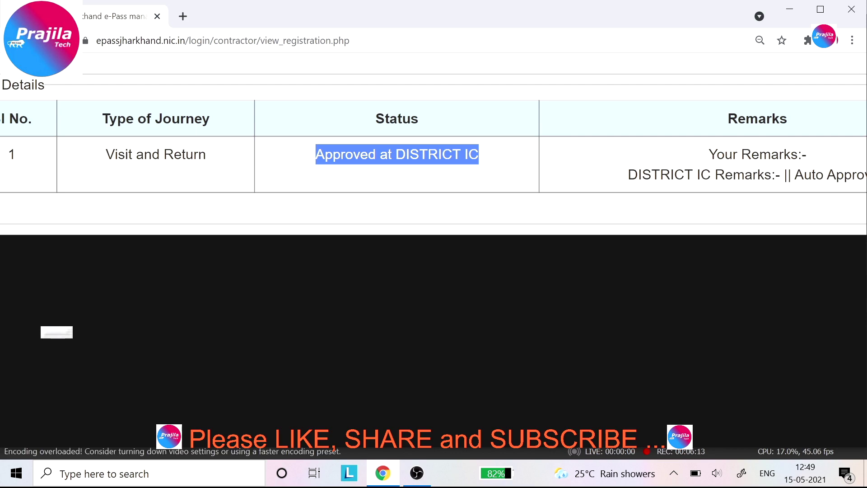
pyautogui.hscroll(5, 488, 204)
pyautogui.hscroll(4, 552, 171)
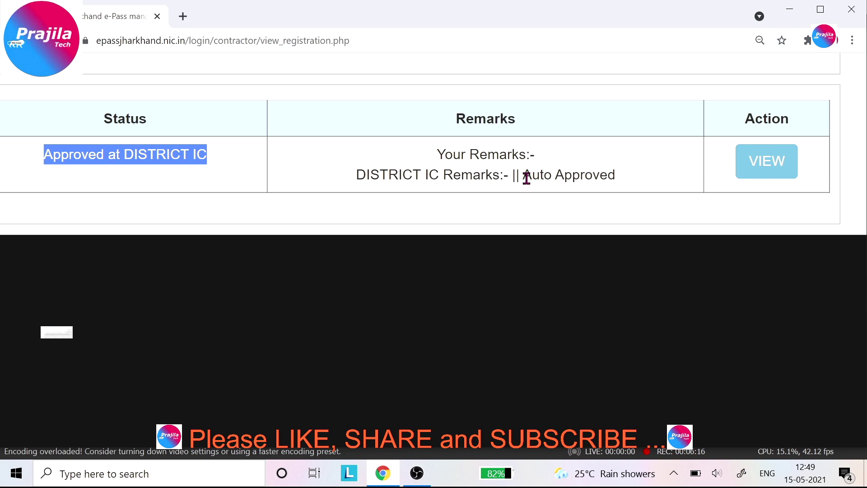
pyautogui.moveTo(524, 176); pyautogui.dragTo(610, 175)
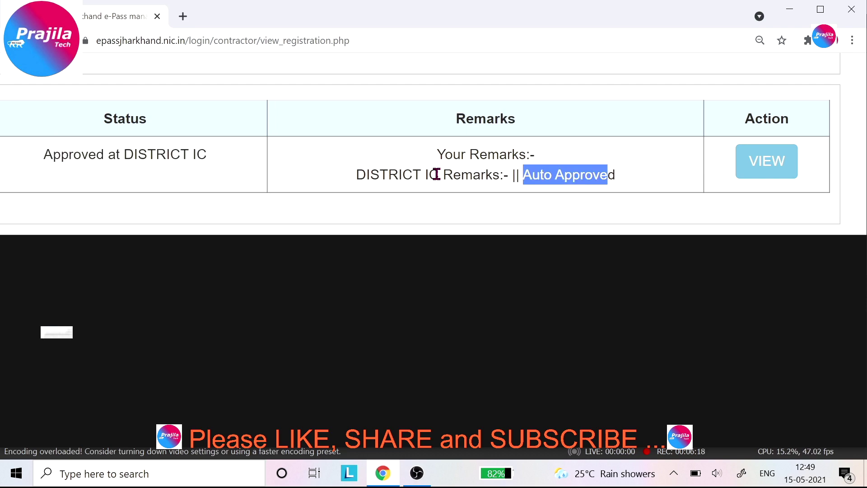
pyautogui.click(773, 168)
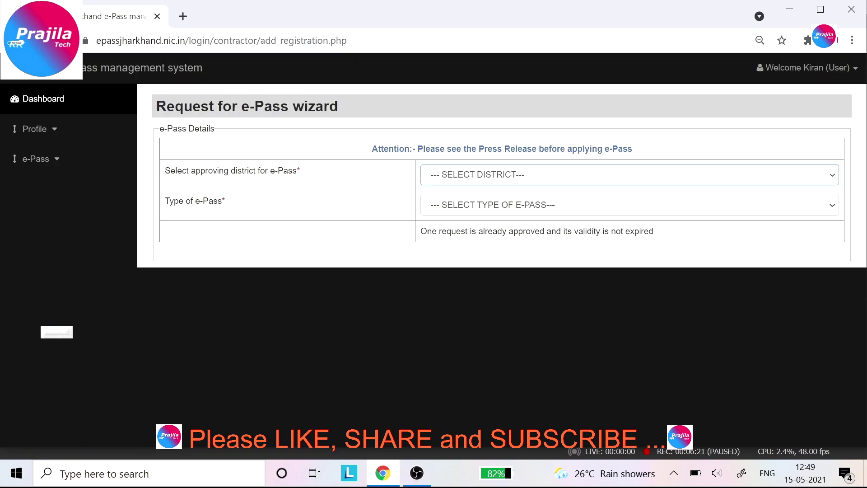
# - Open the downloadable certificate of the pass for going outside Jharkhand, and examine its conditions, QR code and approving authority
pyautogui.click(57, 161)
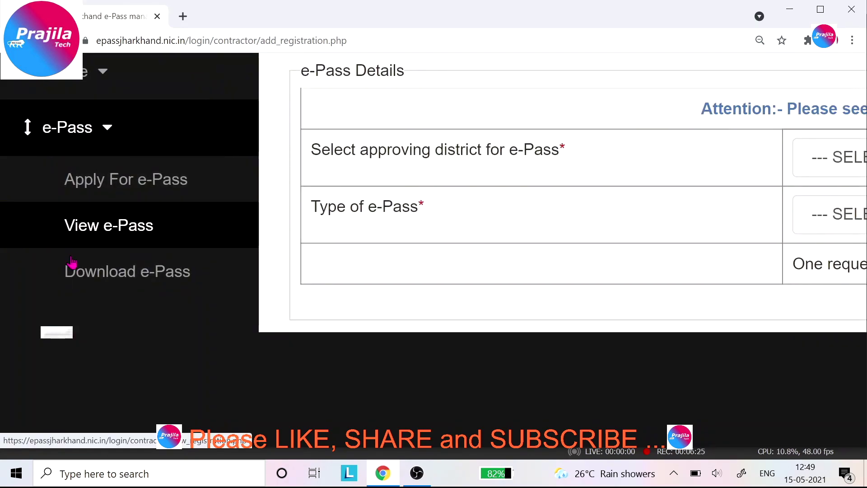
pyautogui.click(136, 276)
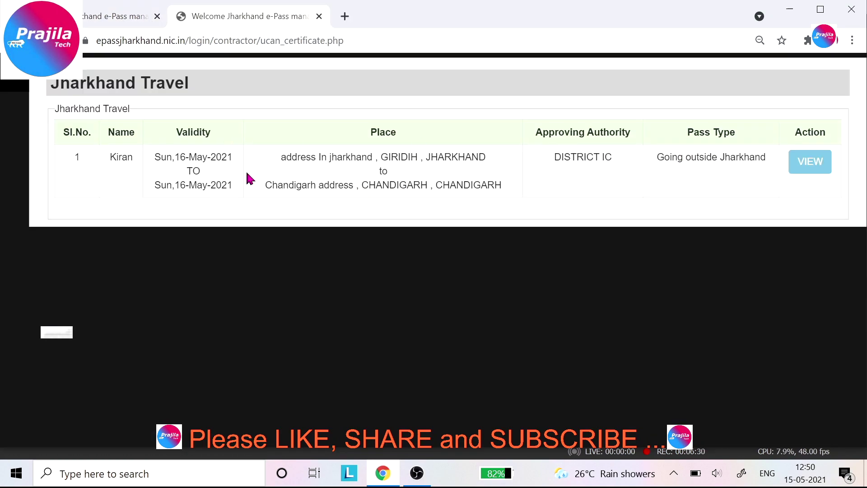
pyautogui.click(806, 168)
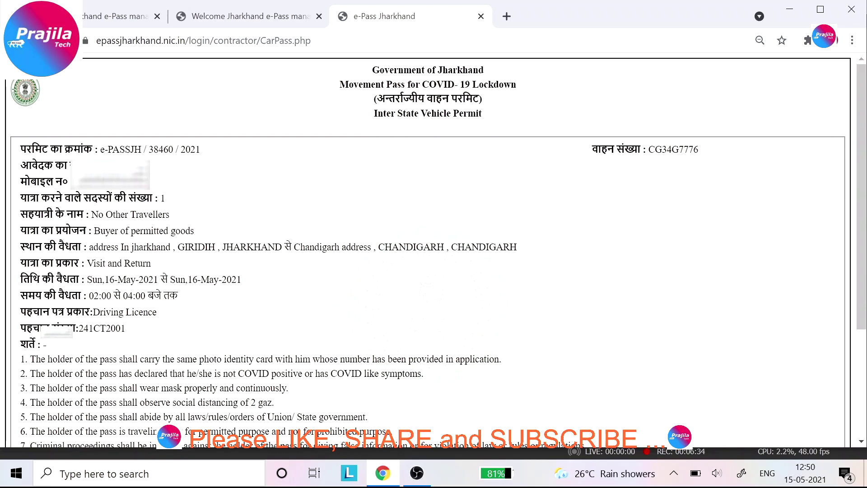
pyautogui.scroll(-3, 429, 248)
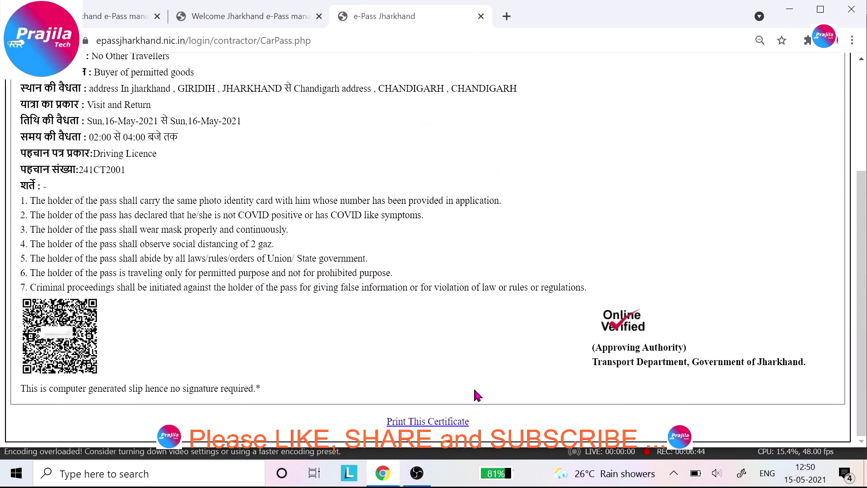
pyautogui.keyDown('ctrl'); pyautogui.scroll(5, 613, 324); pyautogui.keyUp('ctrl')
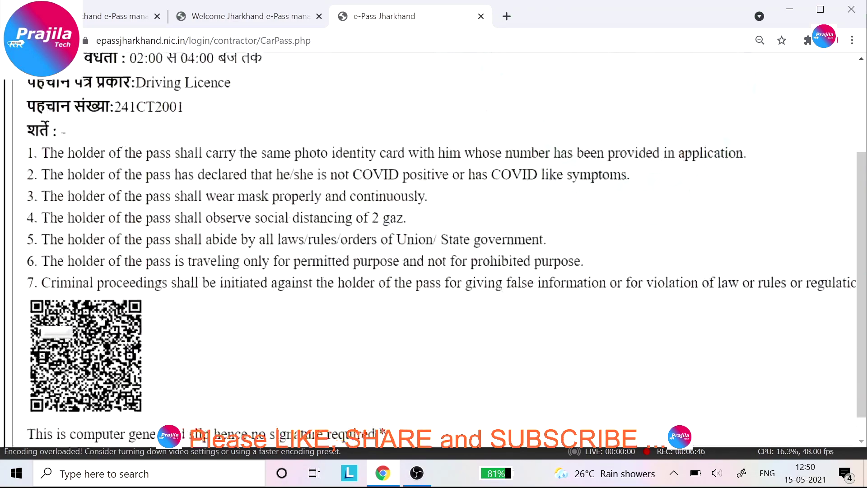
pyautogui.hscroll(5, 429, 234)
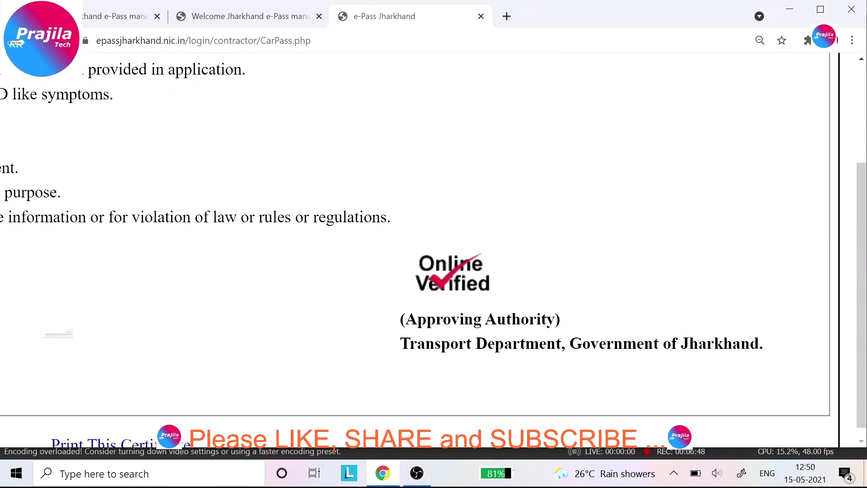
pyautogui.keyDown('ctrl'); pyautogui.scroll(1, 556, 353); pyautogui.keyUp('ctrl')
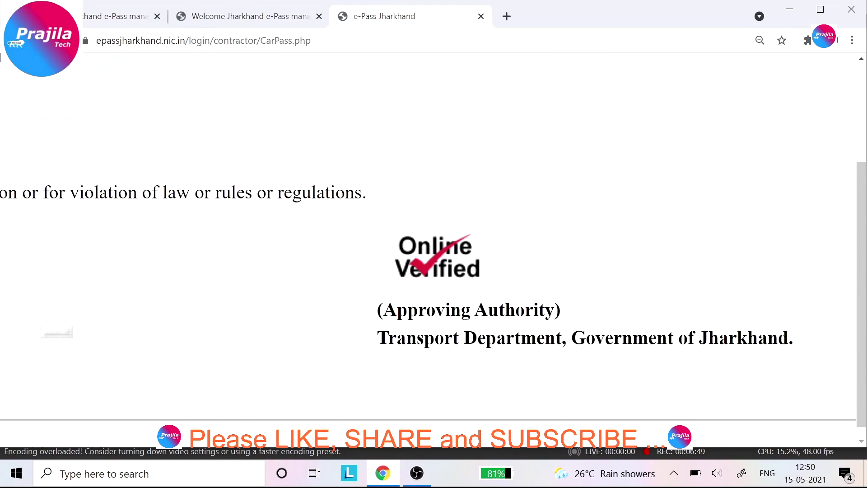